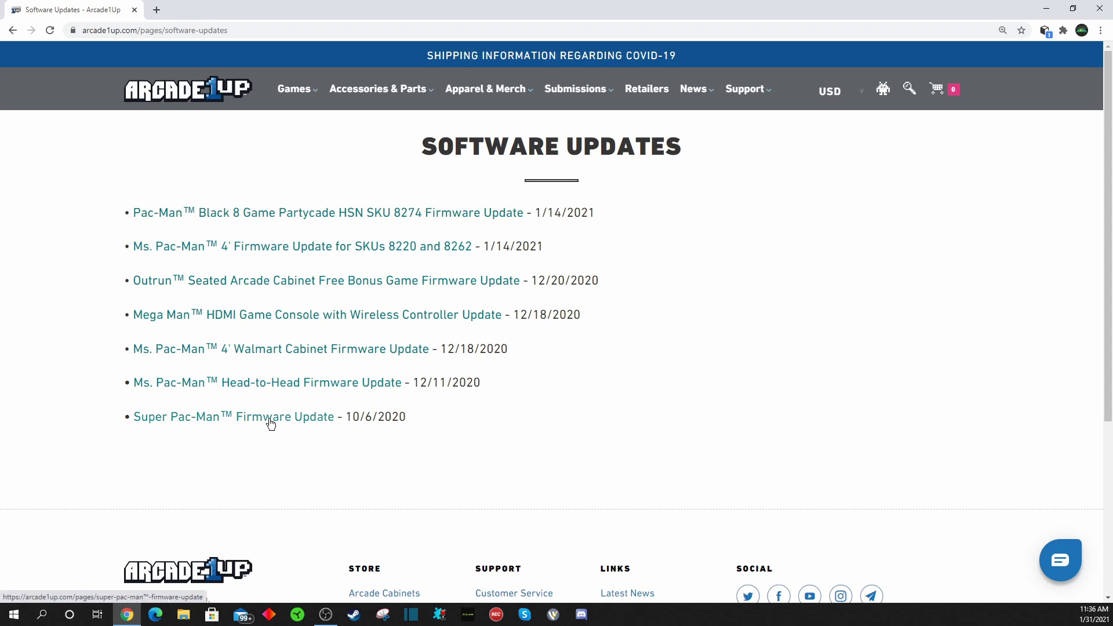
# - Open the Super Pac-Man firmware update page, look it over and view its installation instructions PDF
pyautogui.click(271, 422)
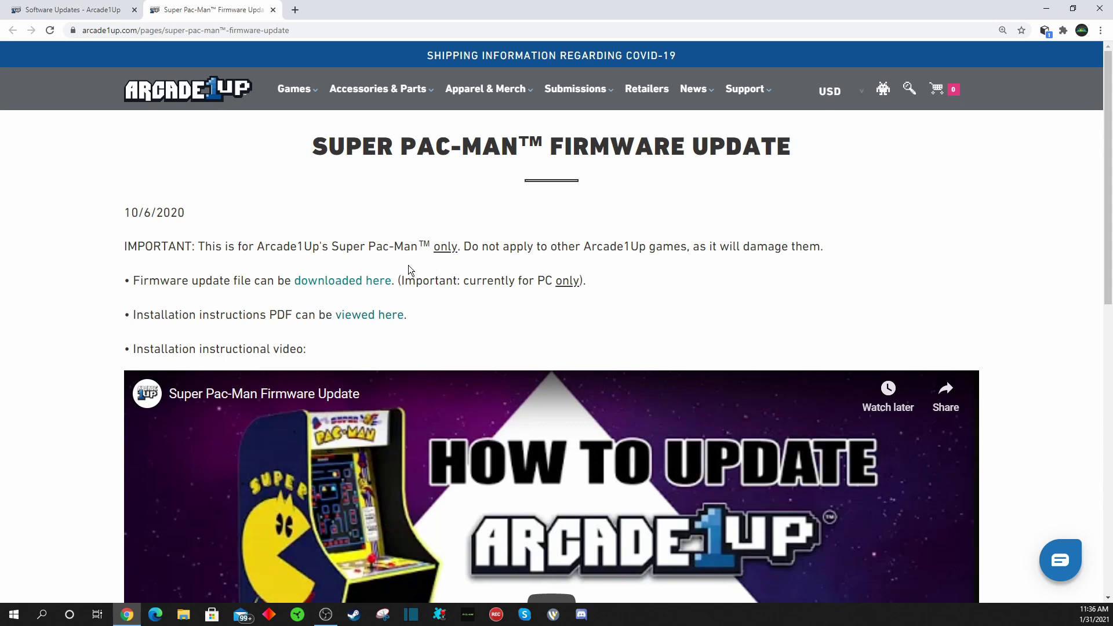
pyautogui.scroll(-1, 409, 265)
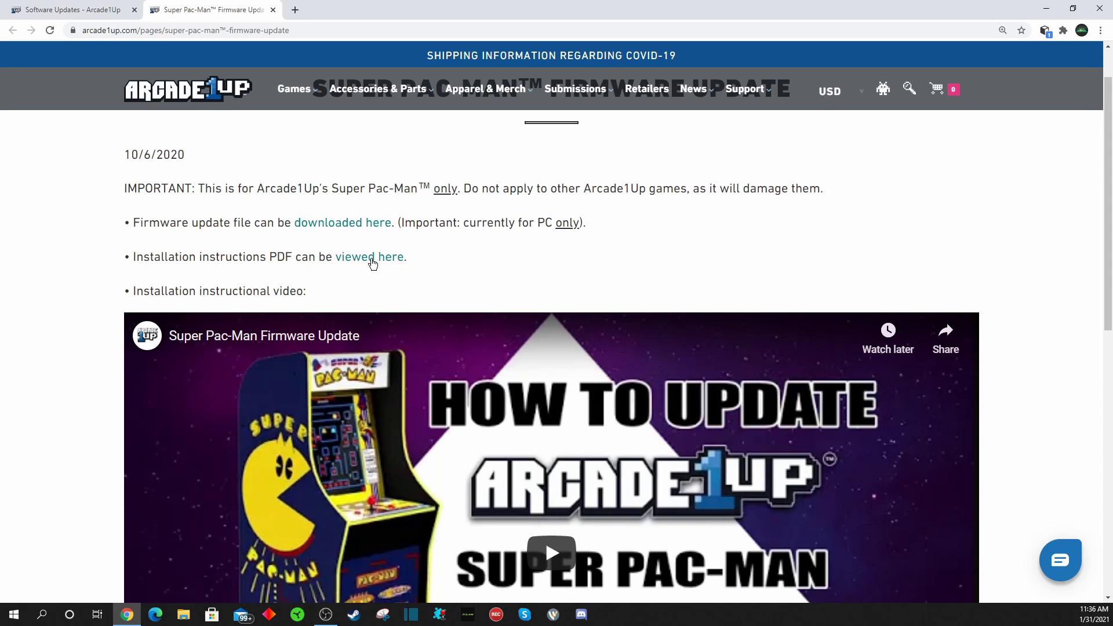
pyautogui.scroll(-1, 370, 263)
pyautogui.scroll(-8, 370, 263)
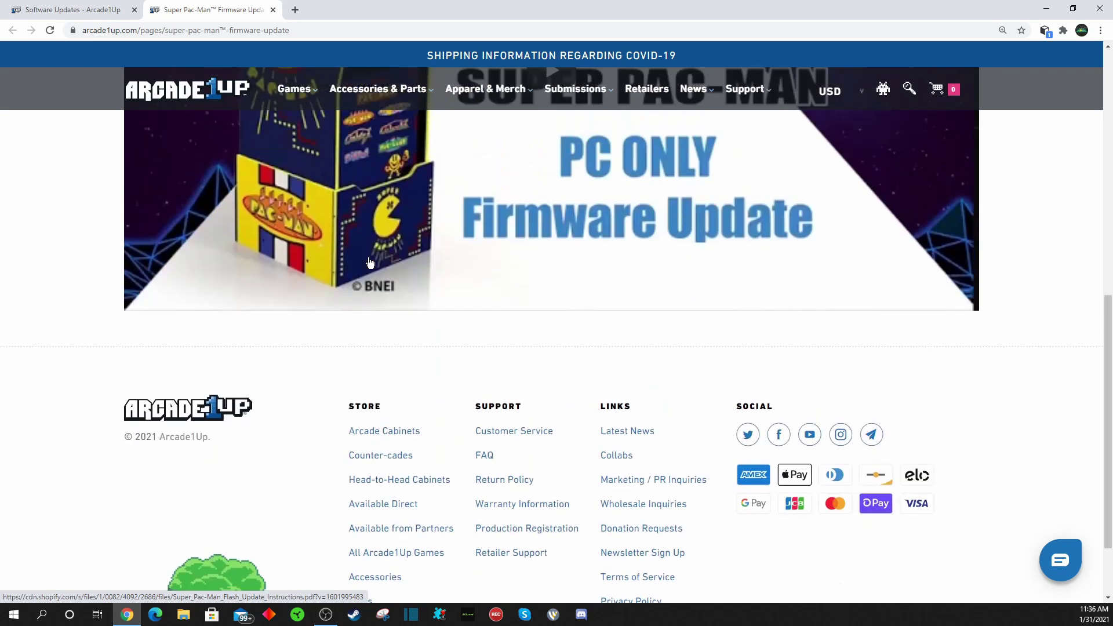
pyautogui.scroll(6, 370, 264)
pyautogui.click(368, 315)
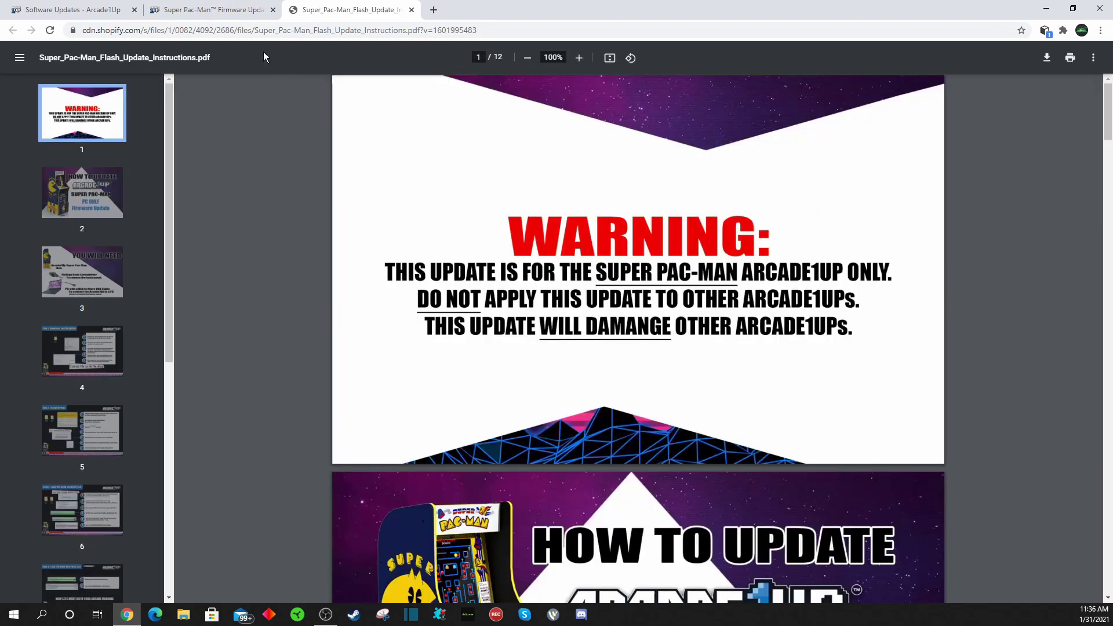
# - Return to the Super Pac-Man firmware update page and download the firmware update file
pyautogui.click(228, 16)
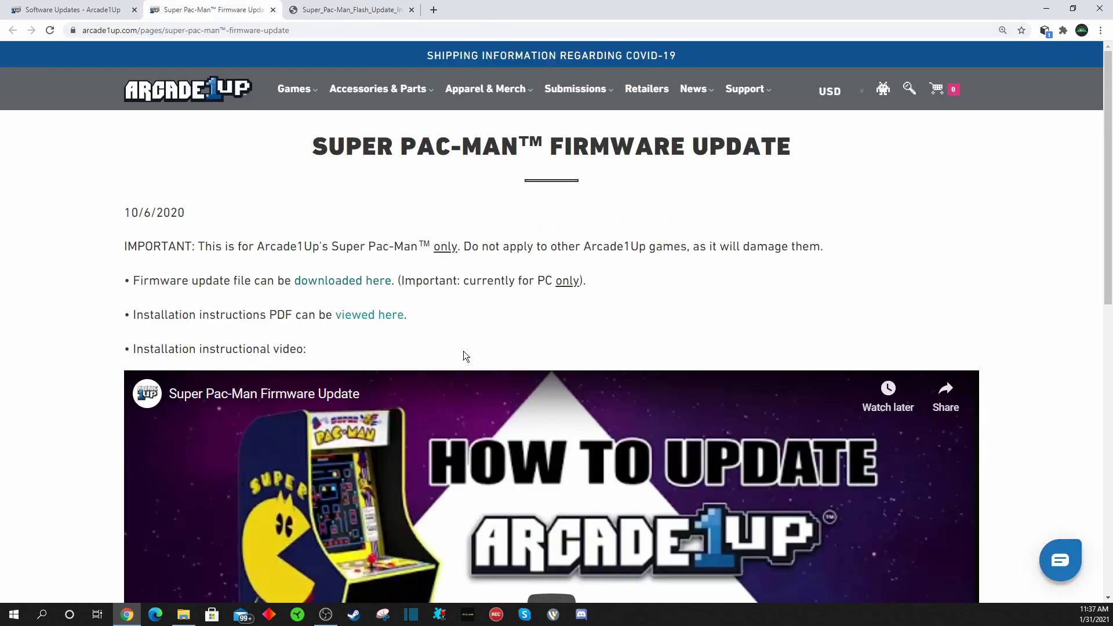
pyautogui.click(327, 283)
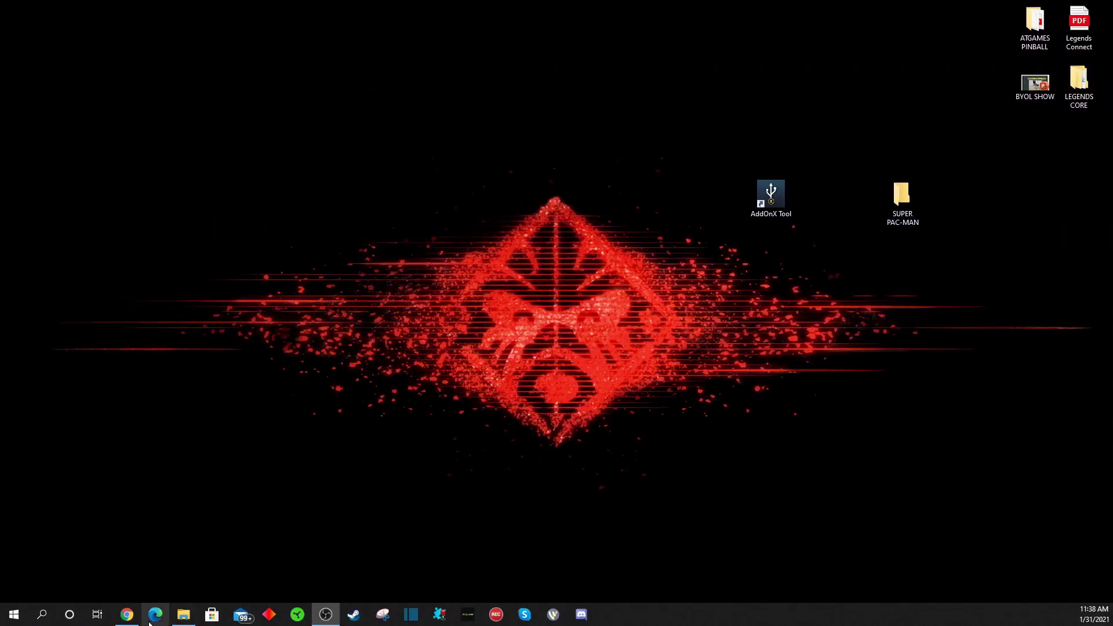
# - Show the Downloads folder in a new File Explorer window and snap it to half of the screen
pyautogui.rightClick(179, 619)
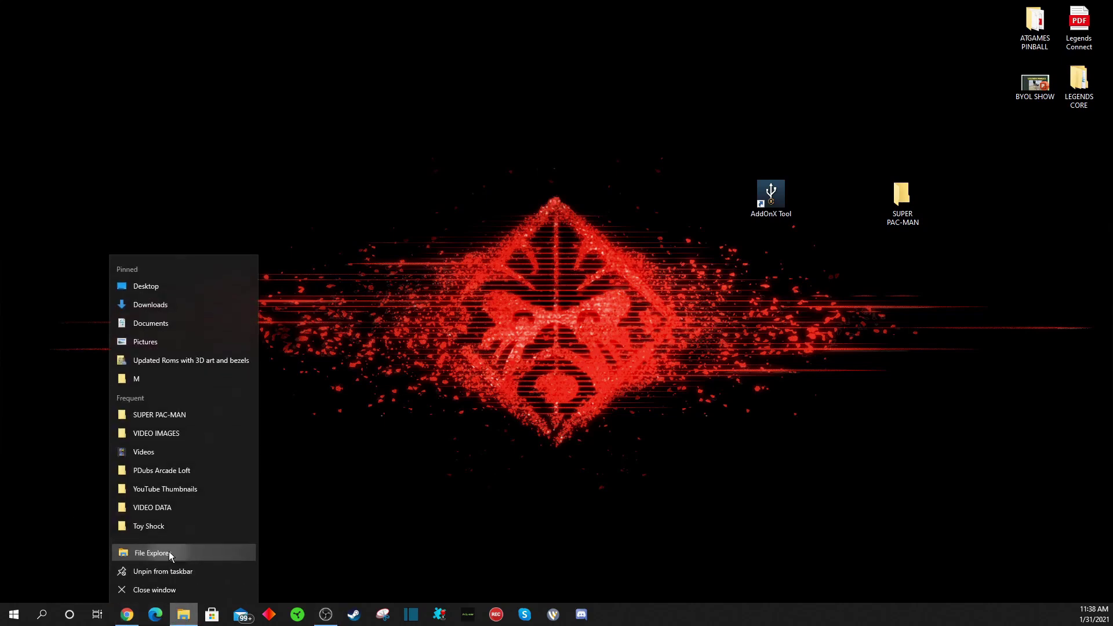
pyautogui.click(169, 551)
pyautogui.click(47, 149)
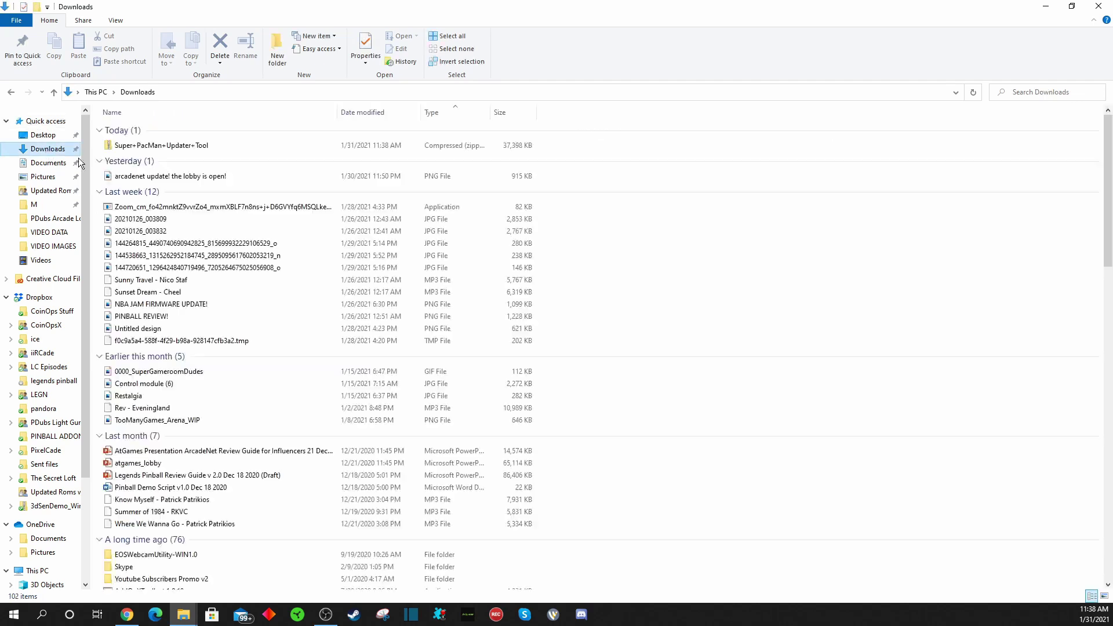
pyautogui.click(1072, 6)
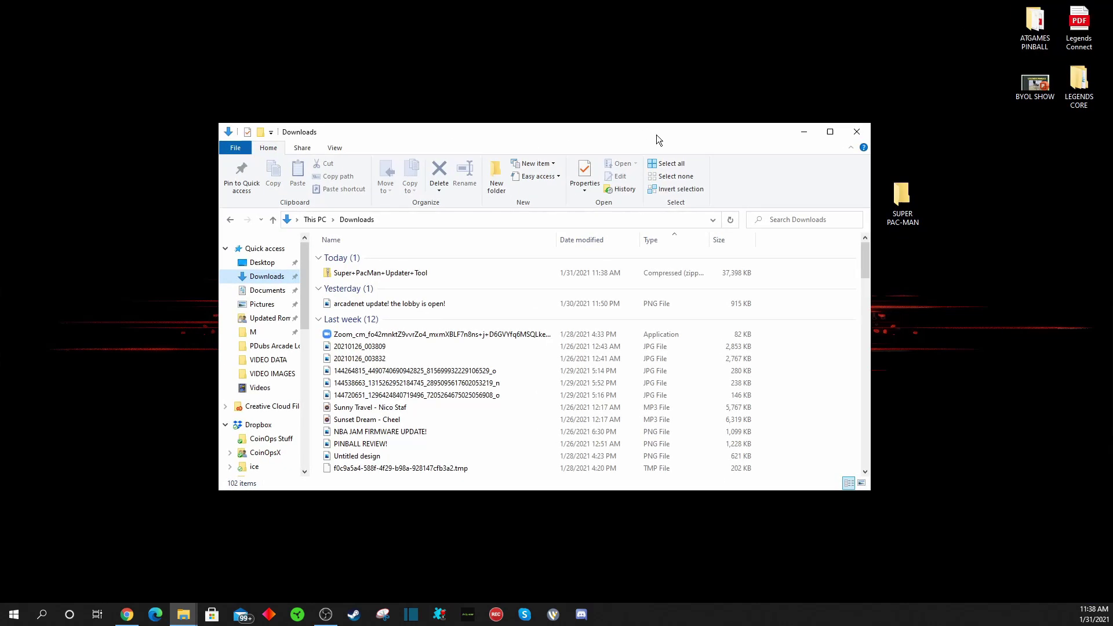
pyautogui.moveTo(658, 137); pyautogui.dragTo(1, 174)
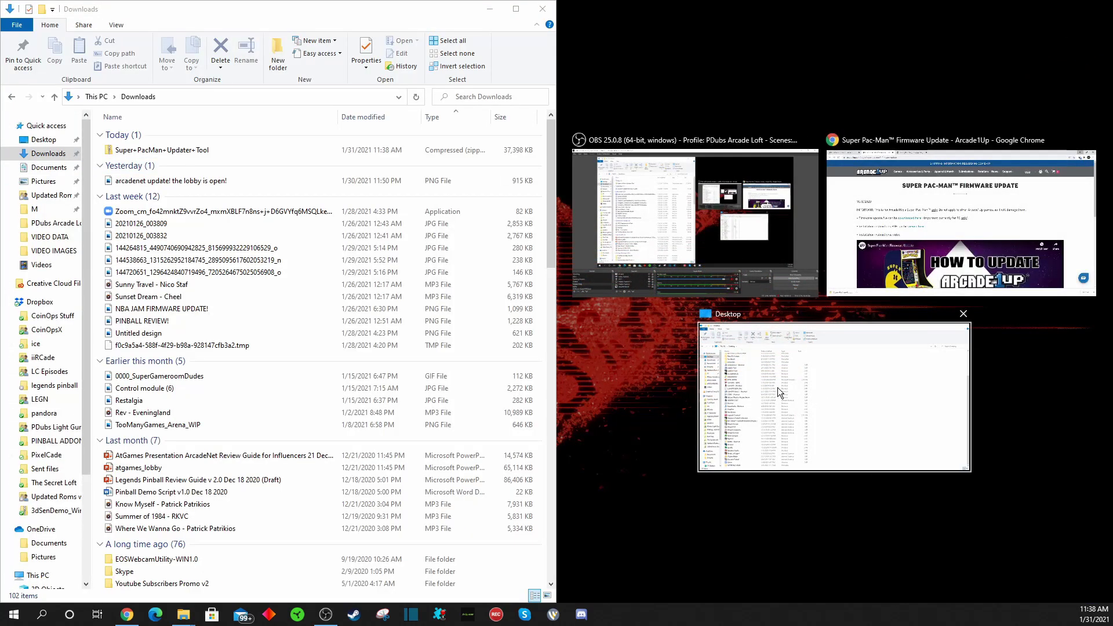
pyautogui.click(616, 392)
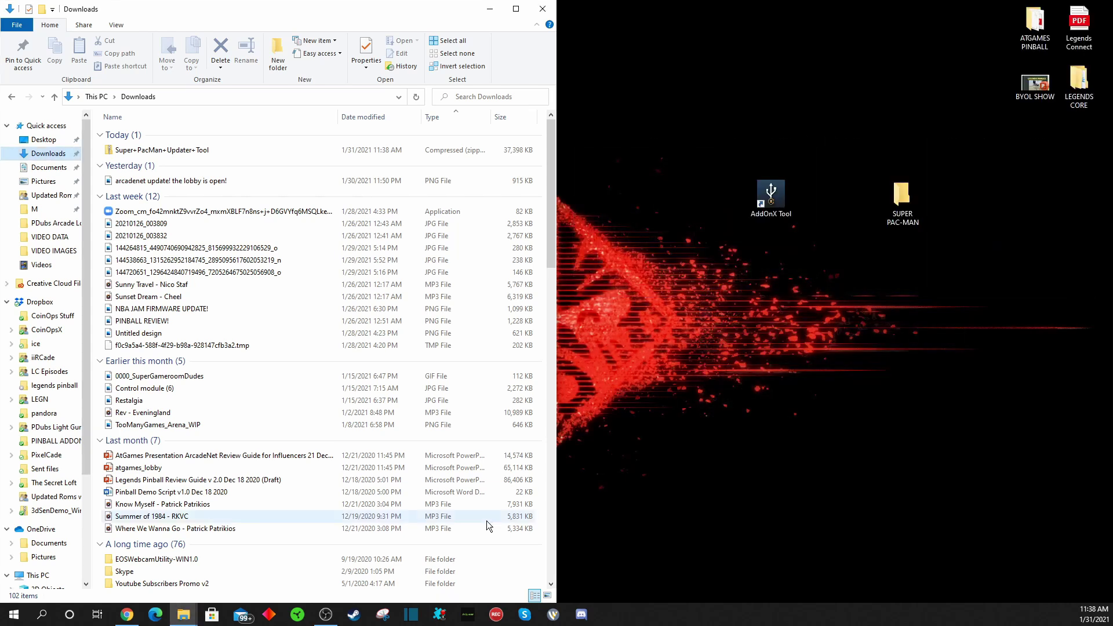
# - Move the Super+PacMan+Updater+Tool zip from Downloads into the SUPER PAC-MAN desktop folder and close the Downloads window
pyautogui.doubleClick(895, 192)
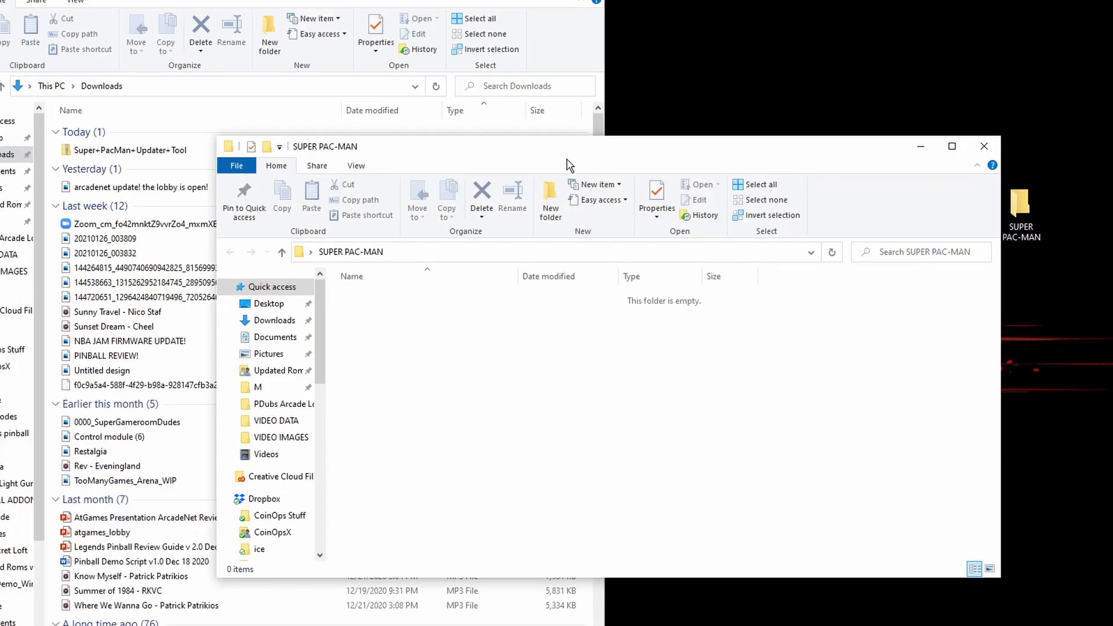
pyautogui.moveTo(611, 150); pyautogui.dragTo(847, 131)
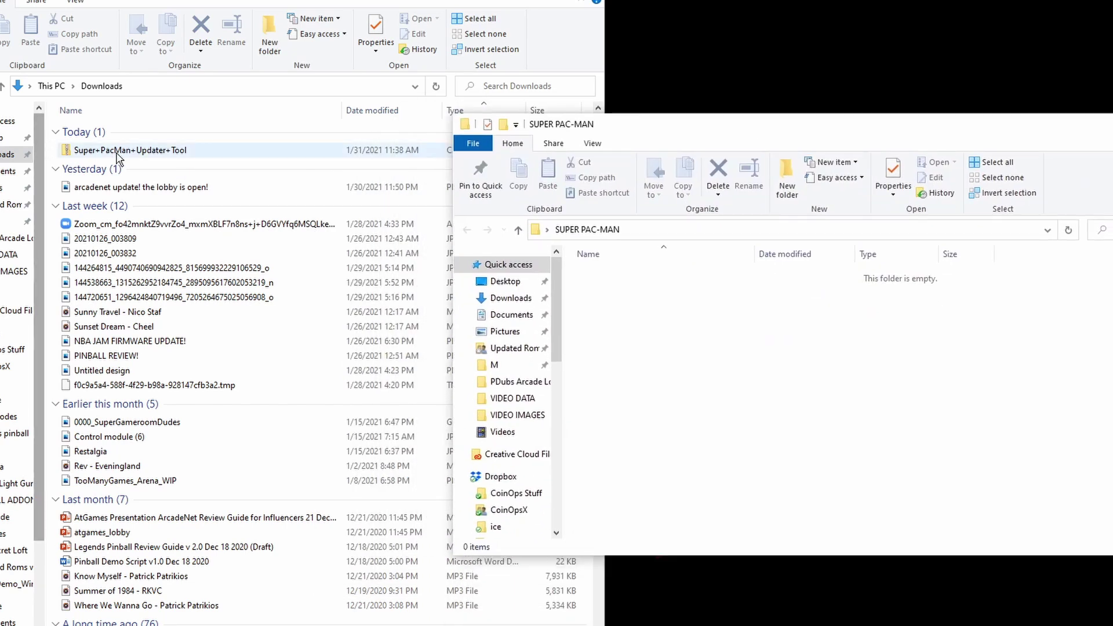
pyautogui.click(98, 154)
pyautogui.moveTo(99, 154); pyautogui.dragTo(746, 371)
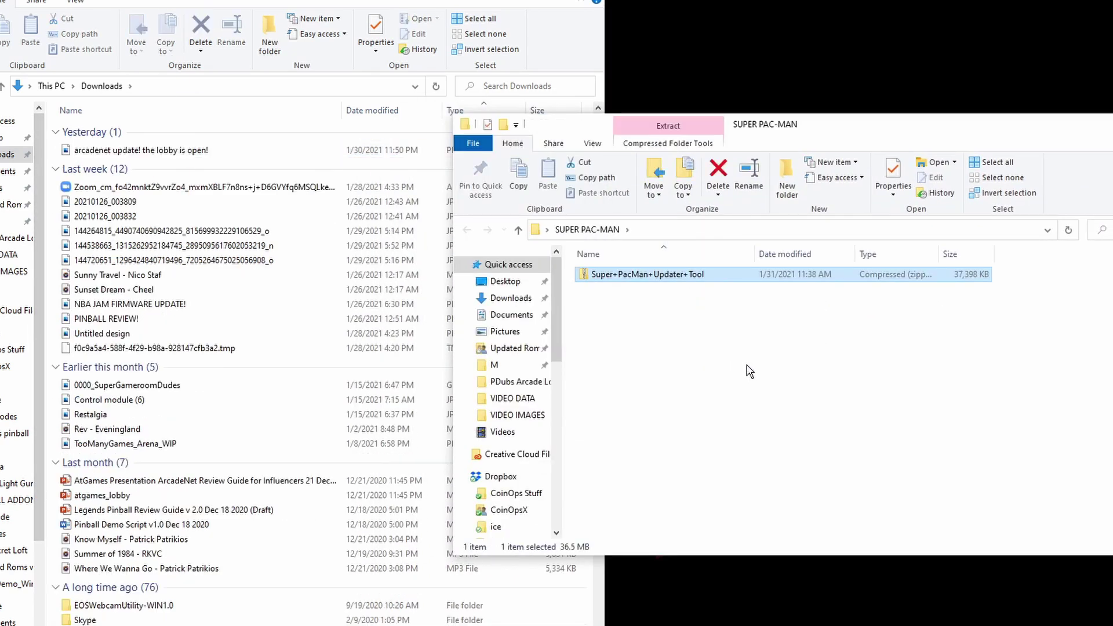
pyautogui.hotkey('alt', 'F4')
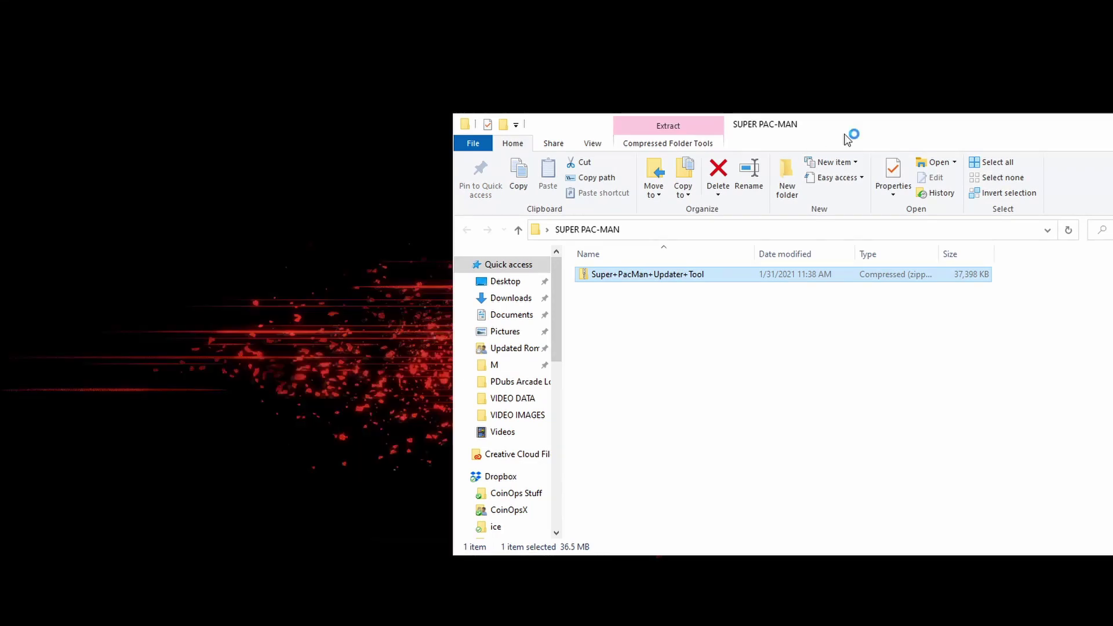
# - Extract the Super+PacMan+Updater+Tool zip directly into the SUPER PAC-MAN folder with 7-Zip
pyautogui.moveTo(844, 134); pyautogui.dragTo(652, 121)
pyautogui.rightClick(520, 264)
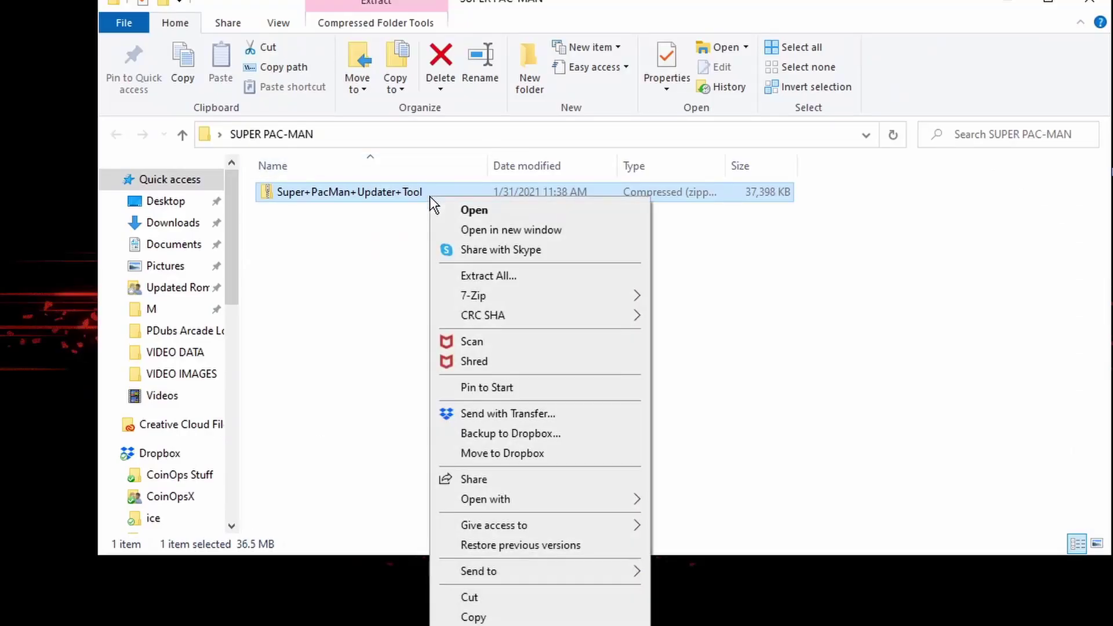
pyautogui.moveTo(506, 295)
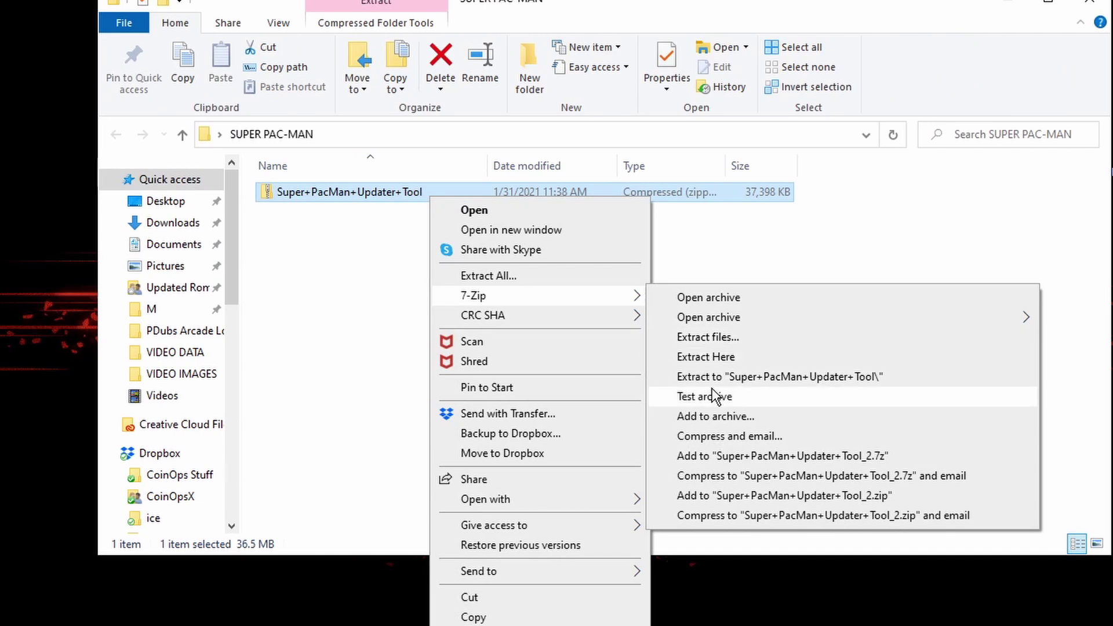
pyautogui.click(719, 361)
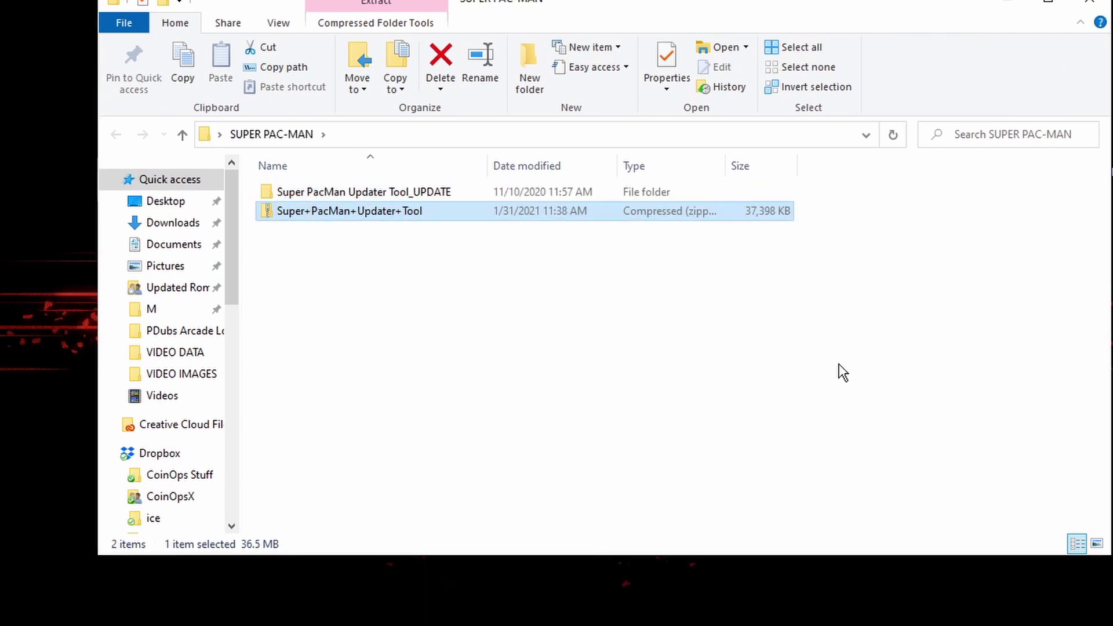
pyautogui.click(402, 295)
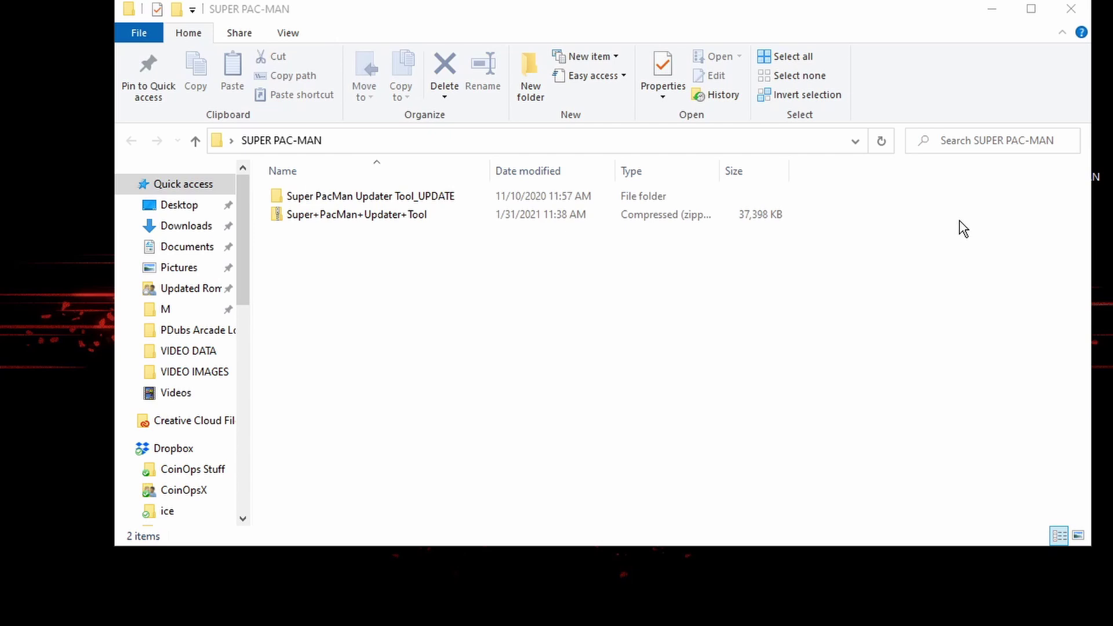
# - Launch the DriverInstall application from the Driver Update folder inside the extracted Super PacMan Updater Tool_UPDATE folder
pyautogui.doubleClick(336, 199)
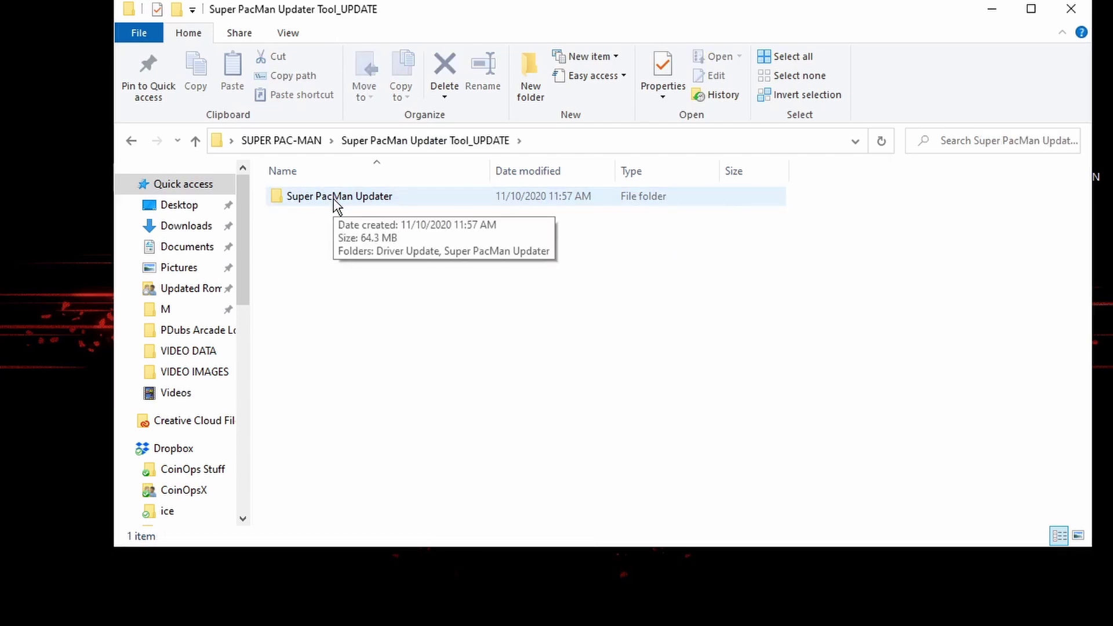
pyautogui.doubleClick(335, 200)
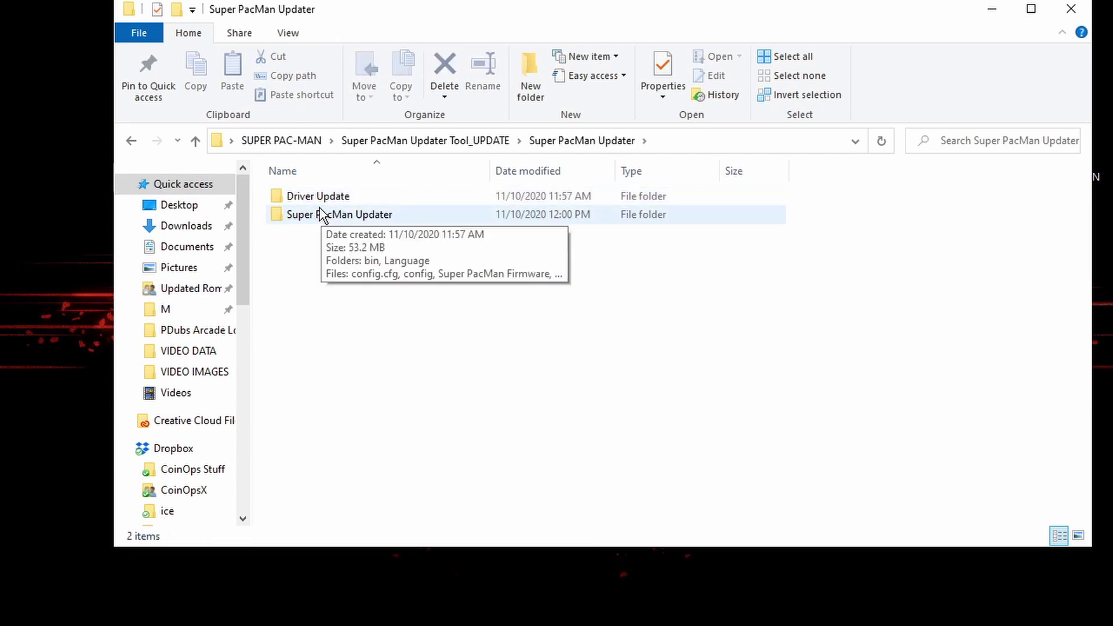
pyautogui.doubleClick(314, 201)
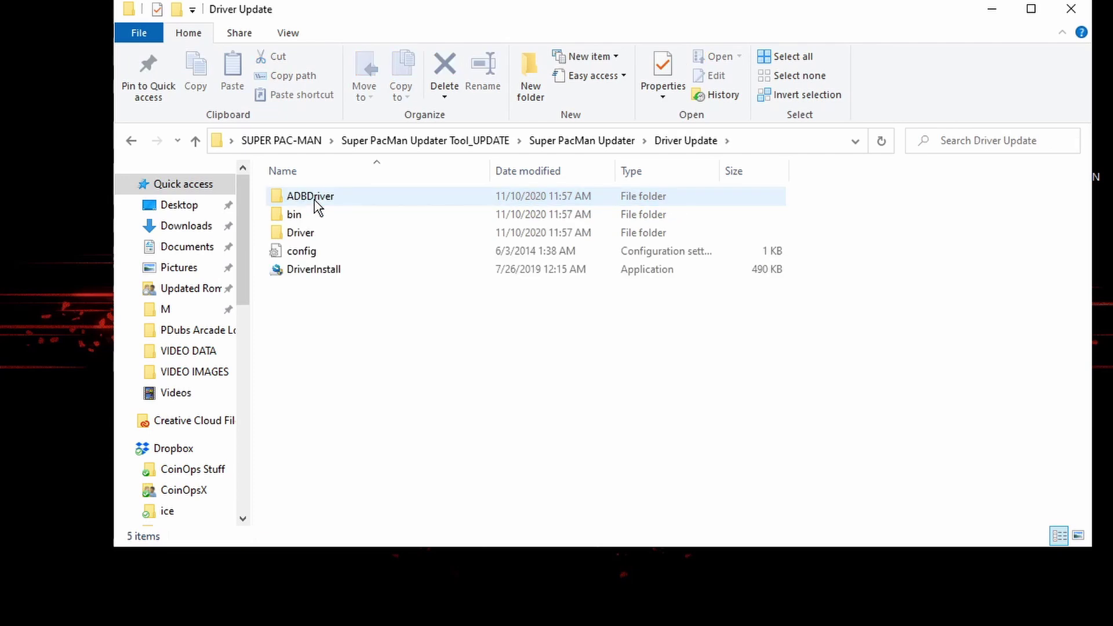
pyautogui.click(328, 280)
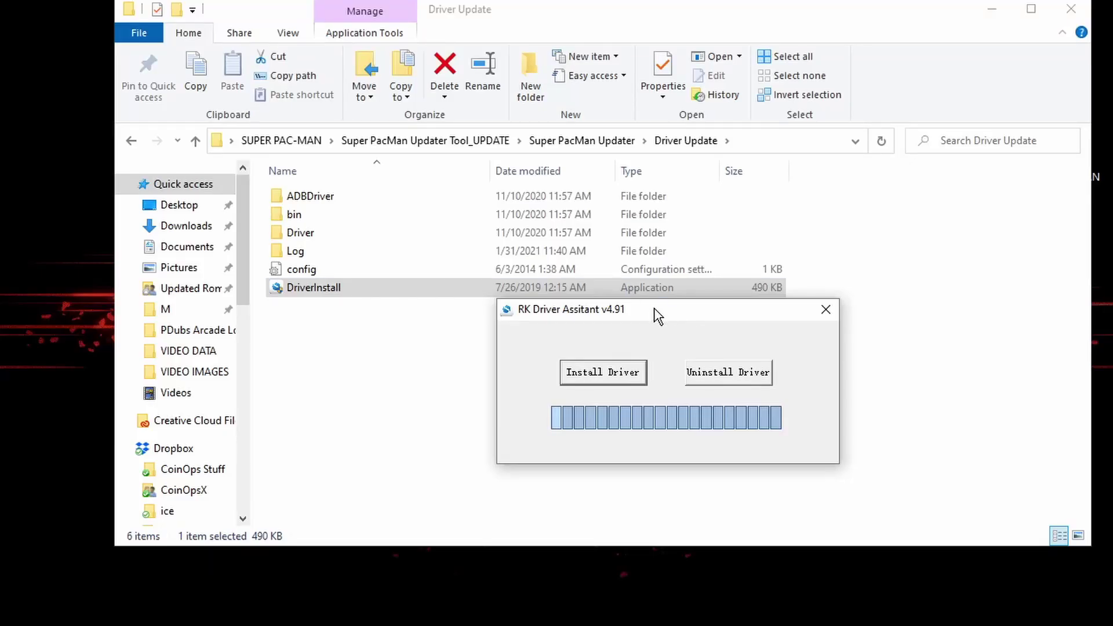
# - Install the Rockchip driver with RK Driver Assistant, allow the device software, and close the assistant
pyautogui.moveTo(659, 313); pyautogui.dragTo(570, 343)
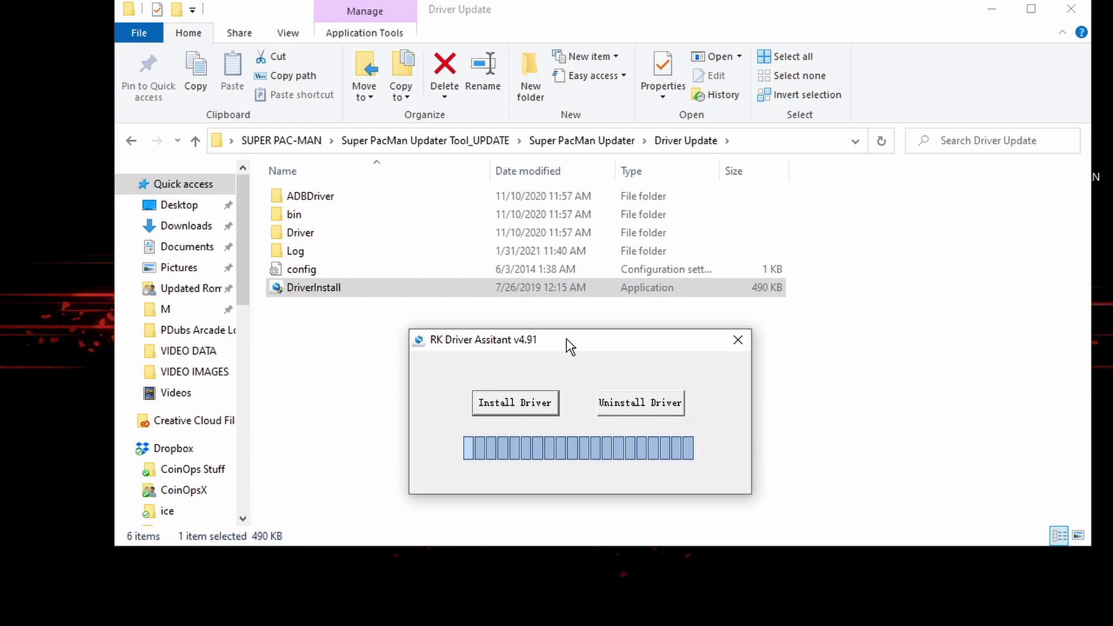
pyautogui.click(500, 406)
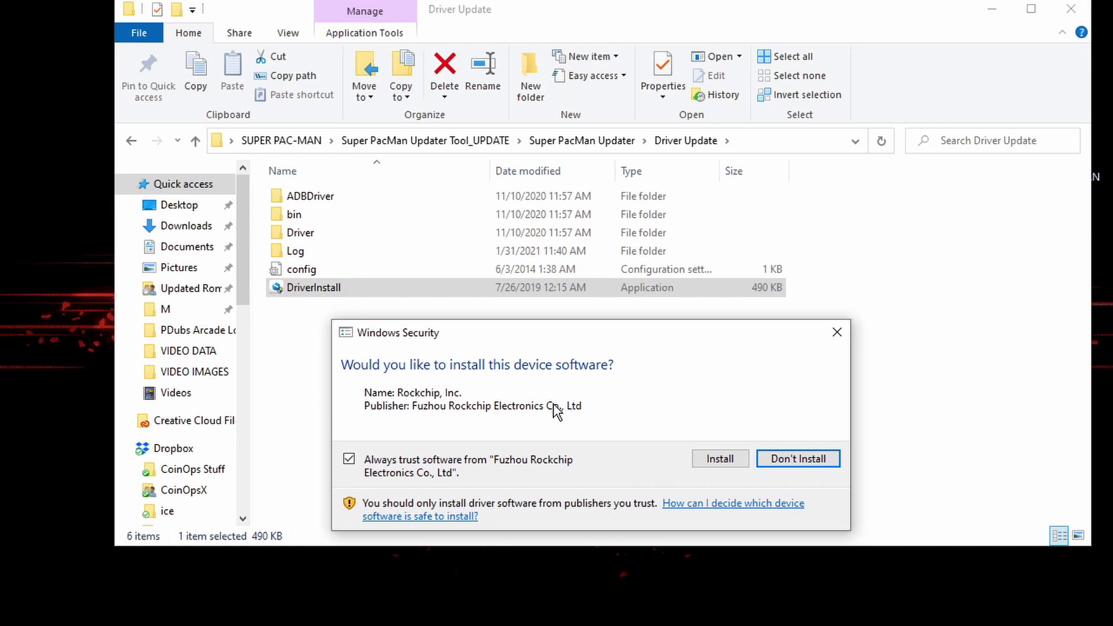
pyautogui.click(712, 458)
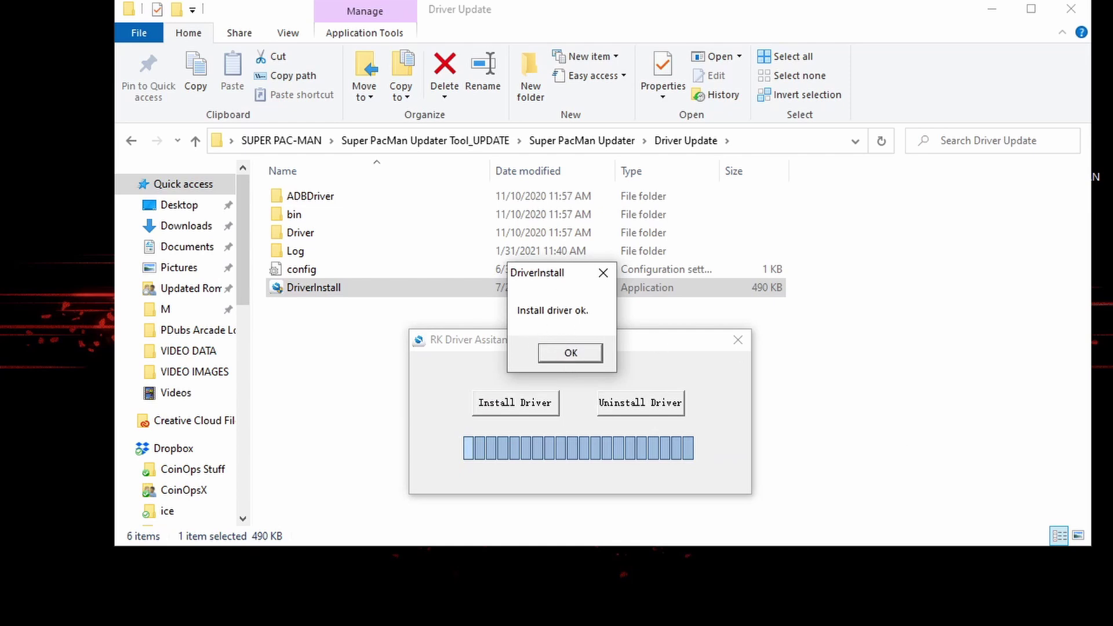
pyautogui.click(555, 353)
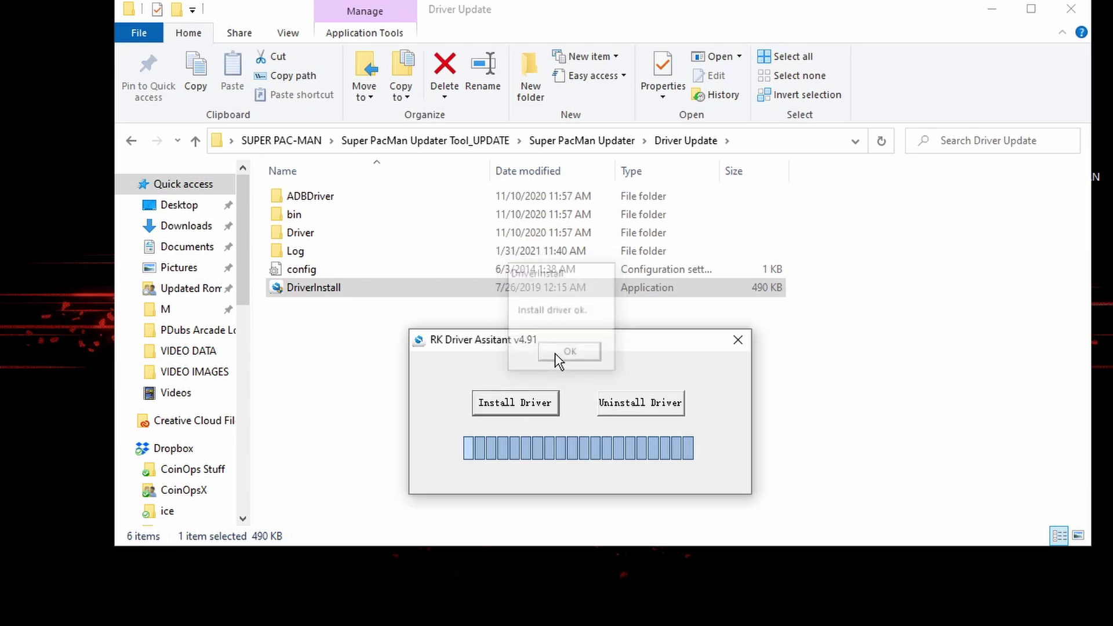
pyautogui.click(738, 341)
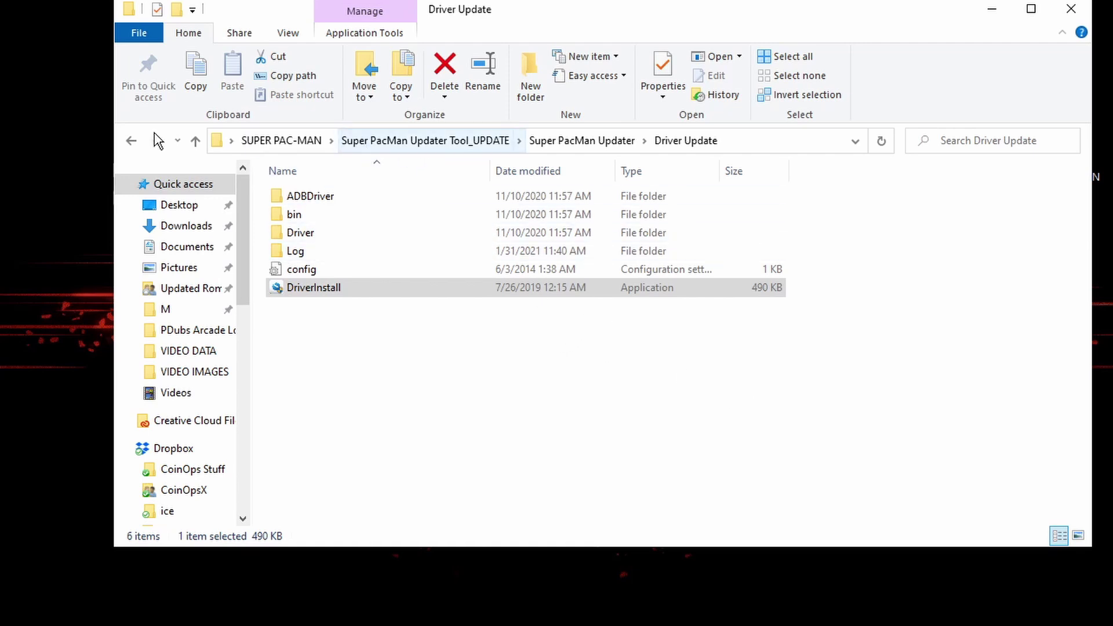
# - Launch the Super PacMan Updater application from the inner Super PacMan Updater folder
pyautogui.click(131, 141)
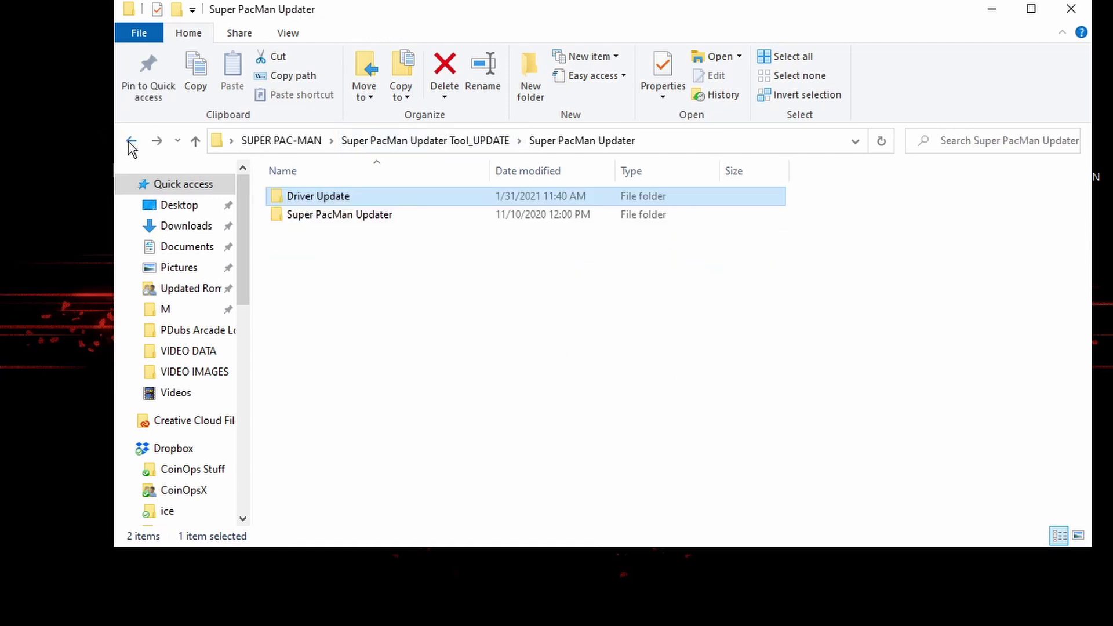
pyautogui.doubleClick(359, 215)
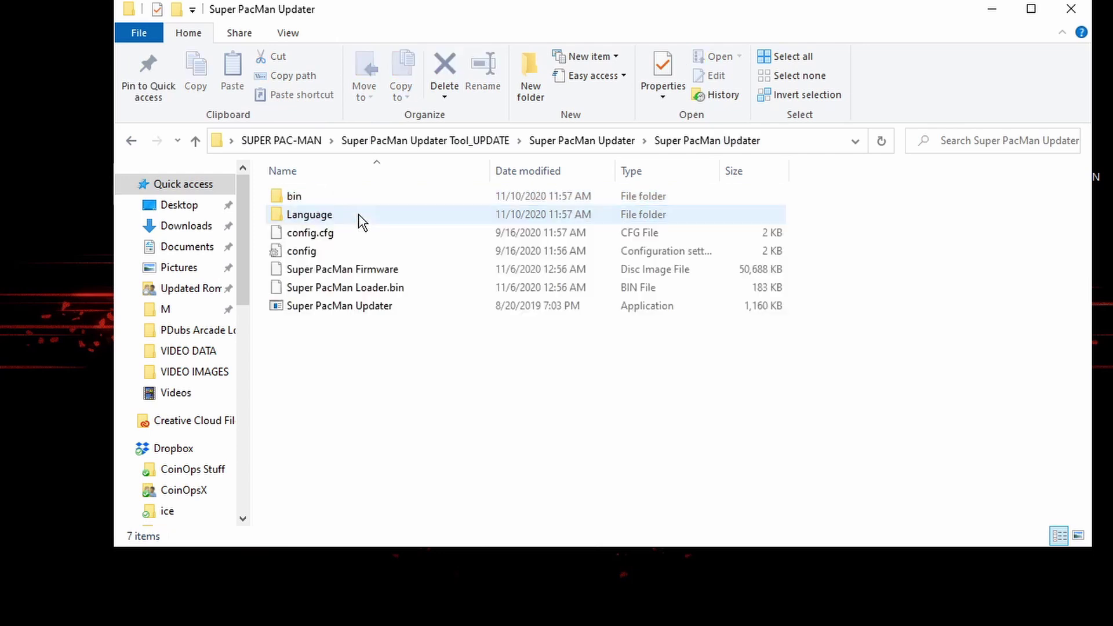
pyautogui.doubleClick(358, 307)
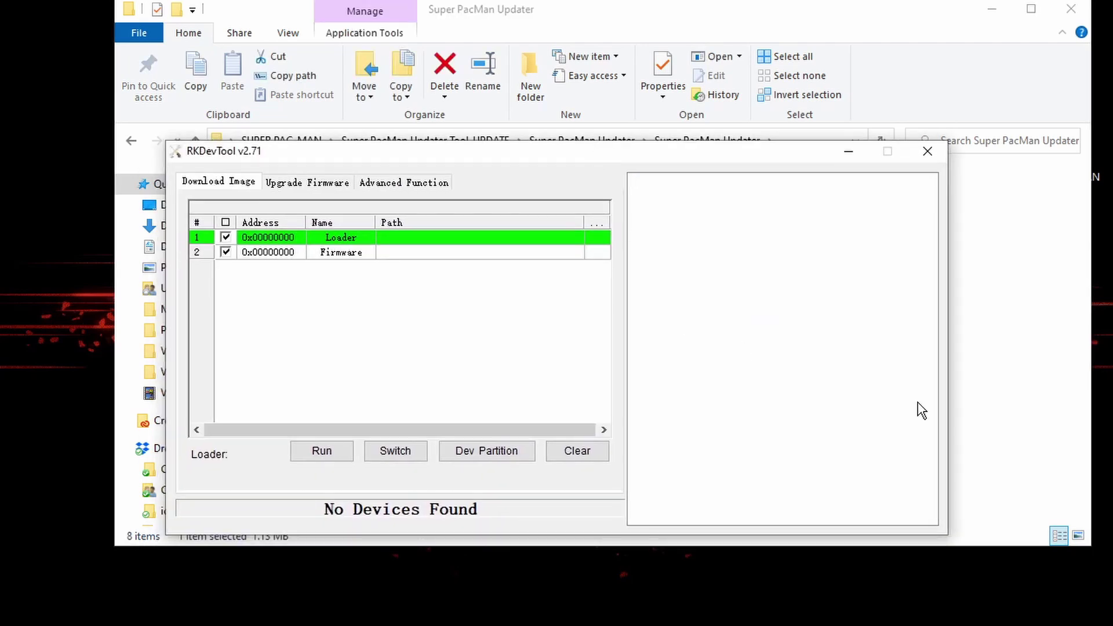
# - Set the Loader image path in RKDevTool to the file Super PacMan Loader.bin
pyautogui.click(597, 238)
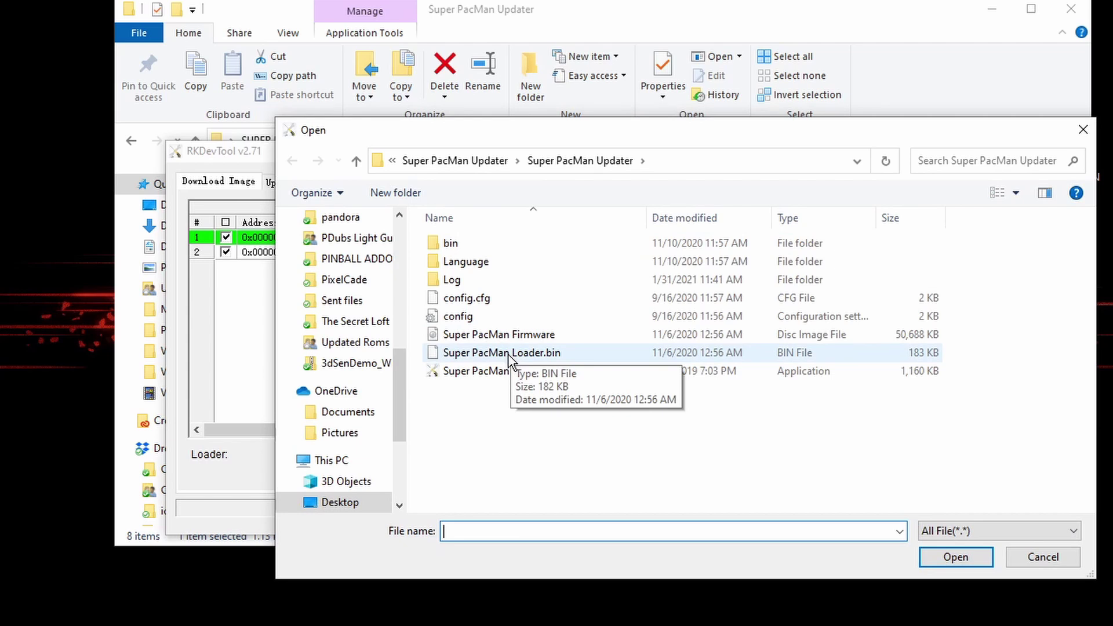
pyautogui.click(508, 354)
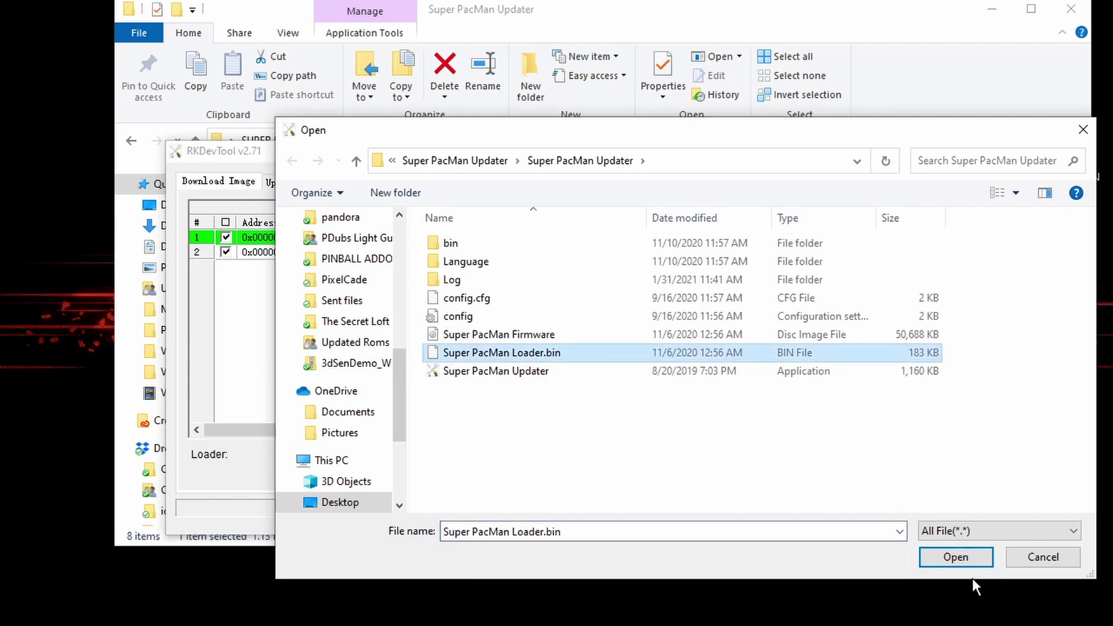
pyautogui.click(955, 557)
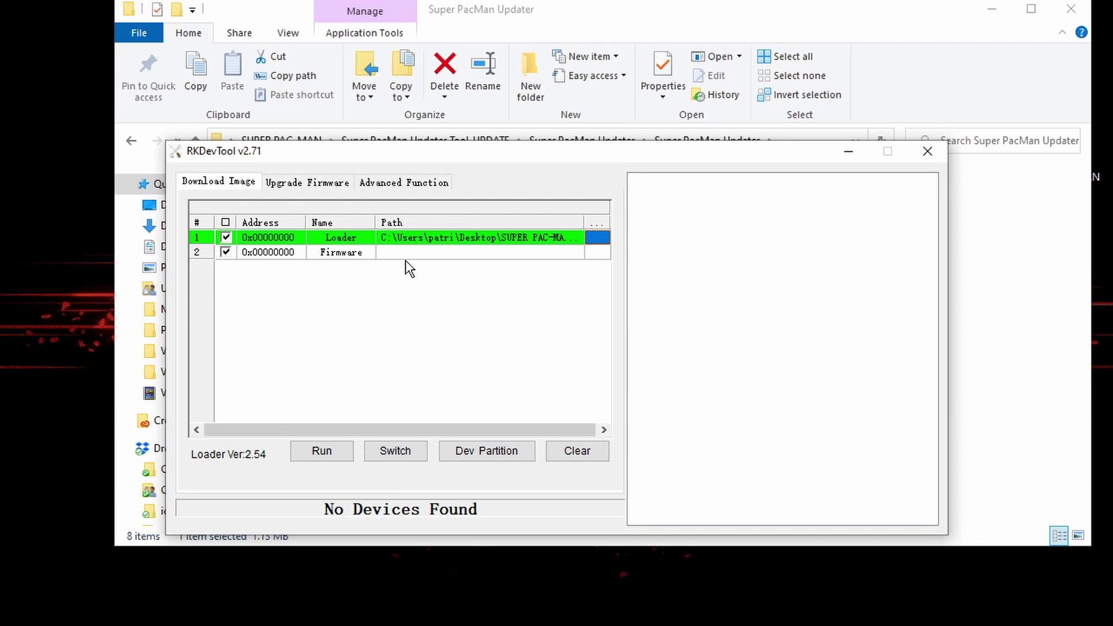
# - Set the Firmware image path to the Super PacMan Firmware disc image and run the flash on the connected MASKROM device
pyautogui.click(595, 255)
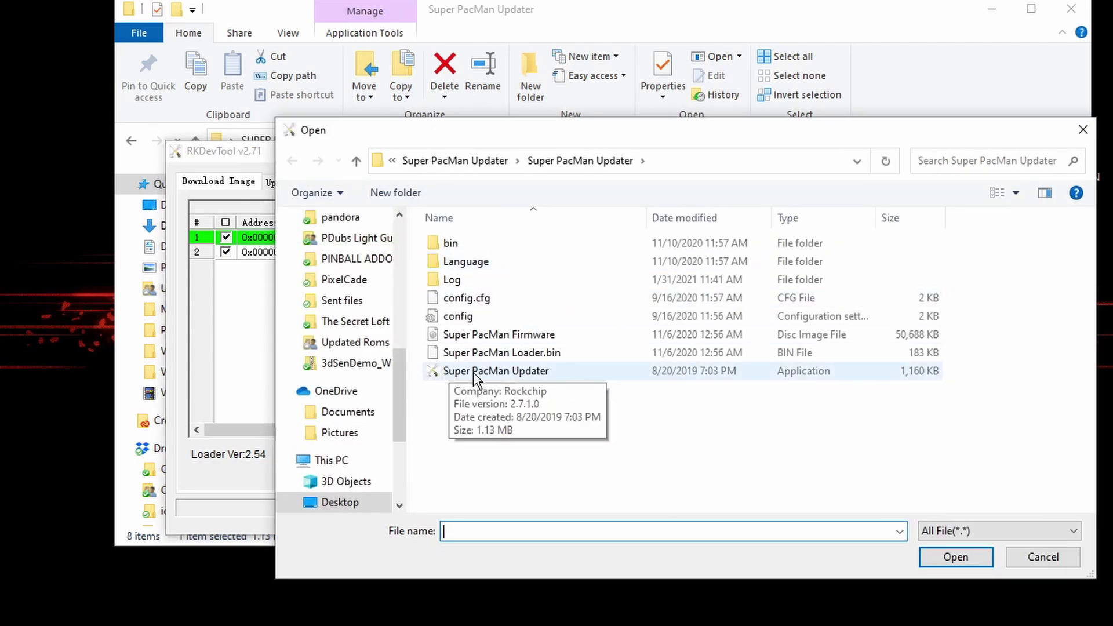
pyautogui.click(482, 342)
pyautogui.click(955, 558)
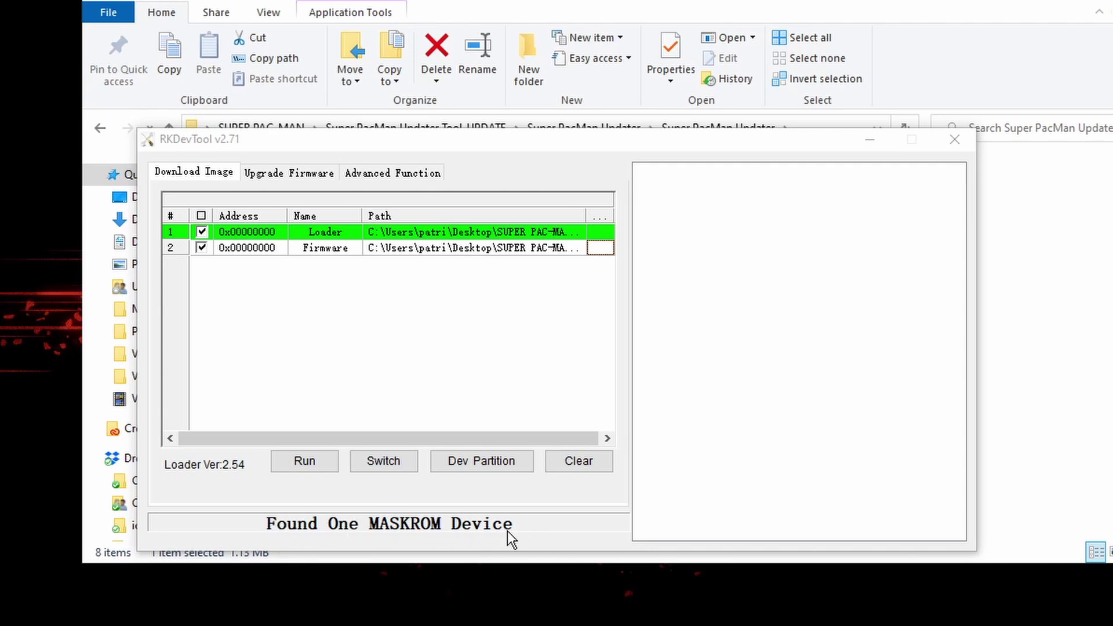
pyautogui.click(308, 462)
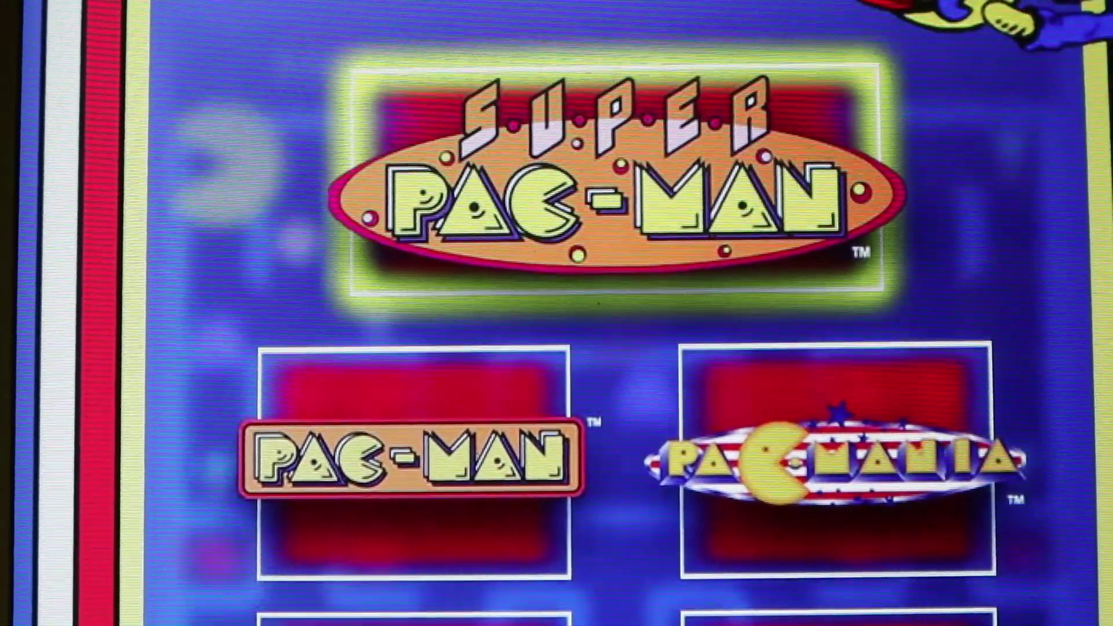
pyautogui.press('Return')
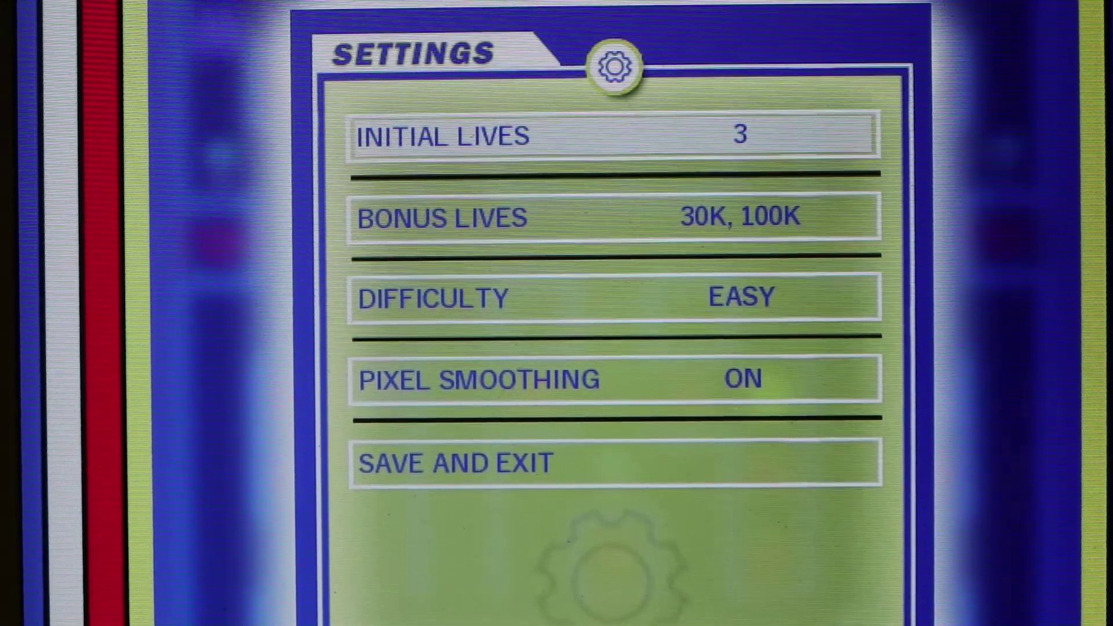
pyautogui.press('Right')
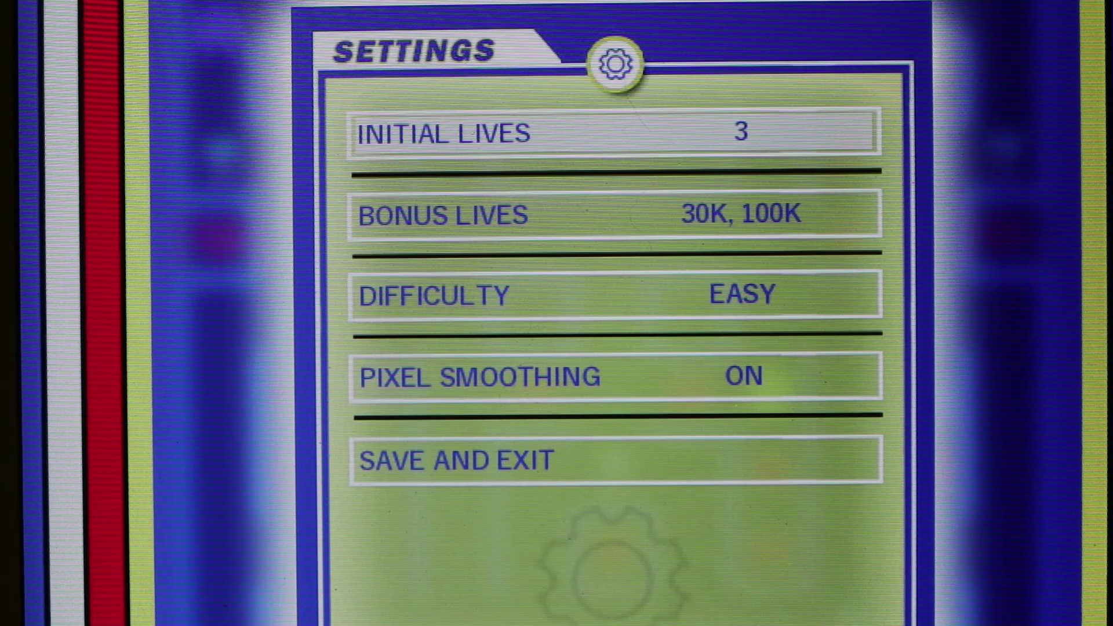
pyautogui.press('Down')
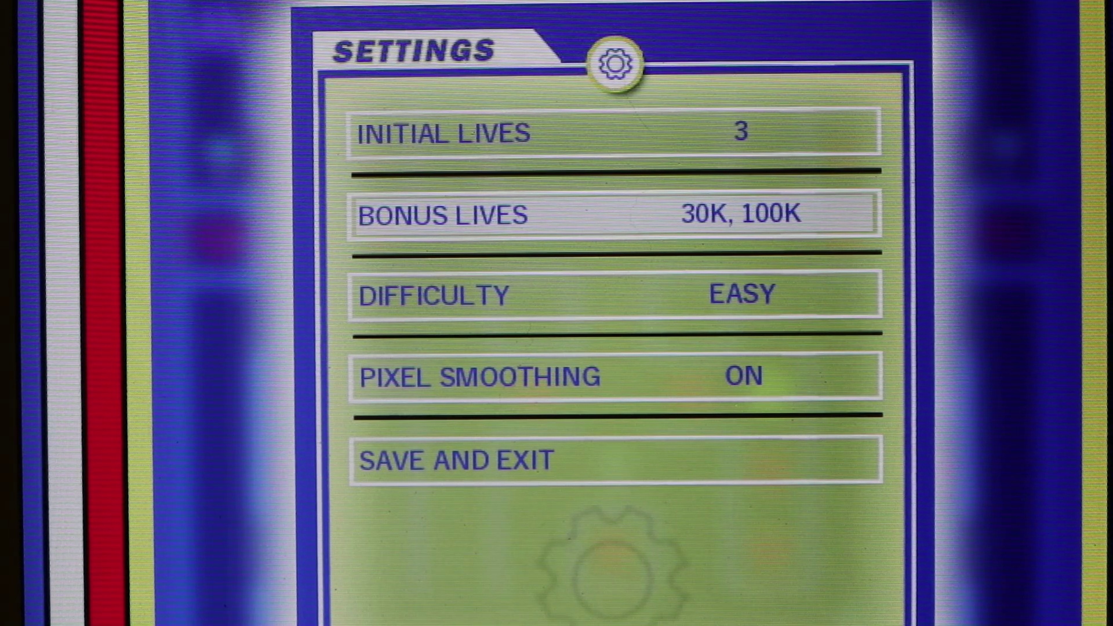
pyautogui.press('Down')
pyautogui.press('Right')
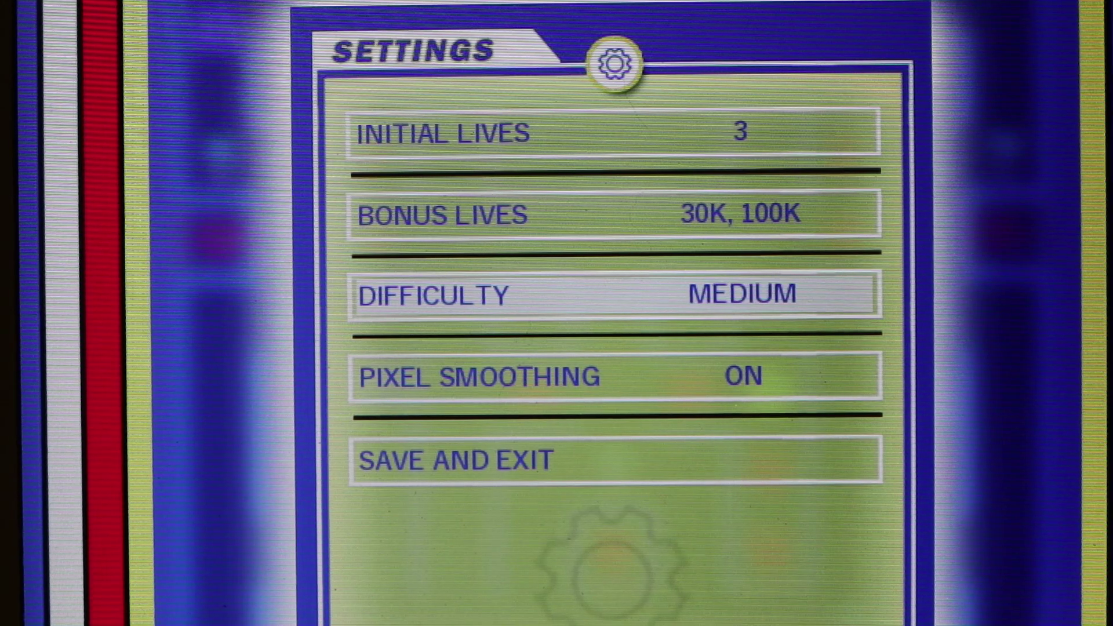
pyautogui.press('Right')
pyautogui.press('Right')
pyautogui.press('Right')
pyautogui.press('Right')
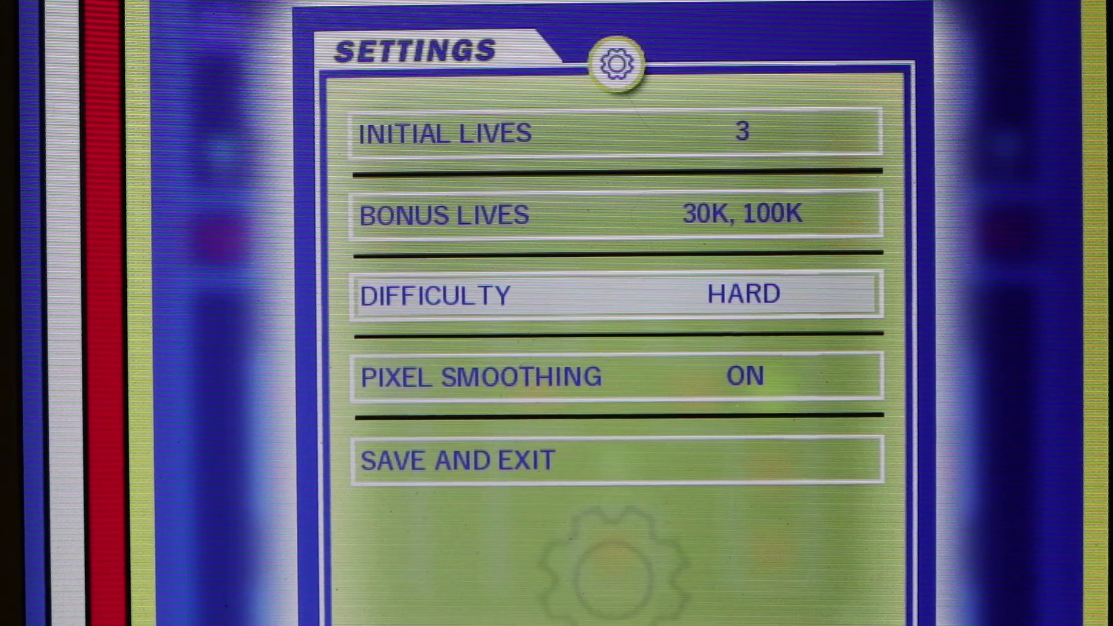
pyautogui.press('Down')
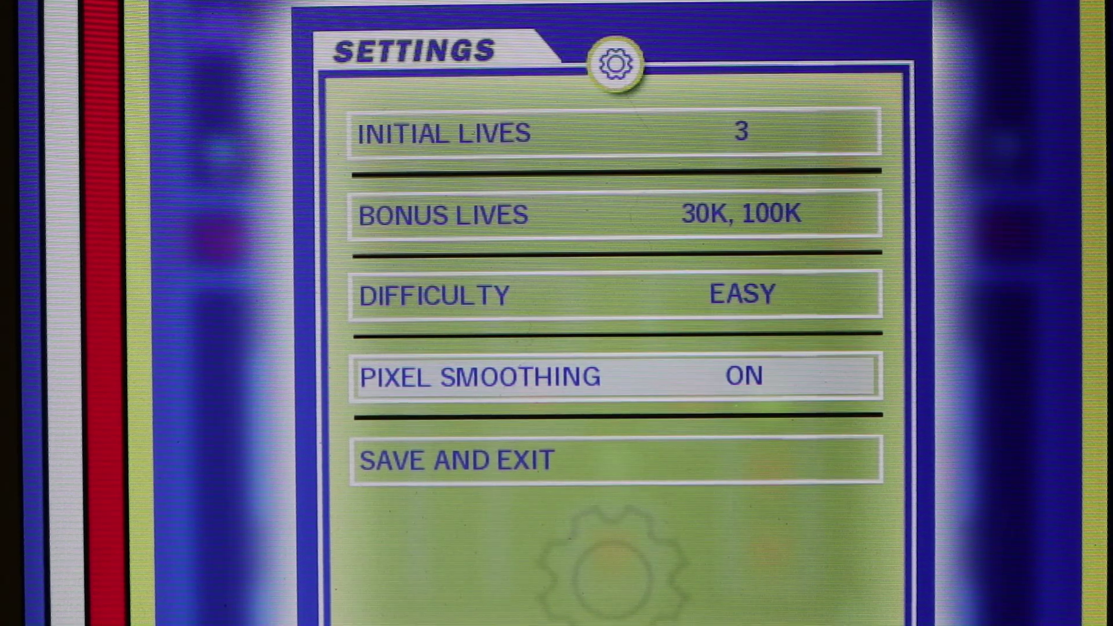
pyautogui.press('Down')
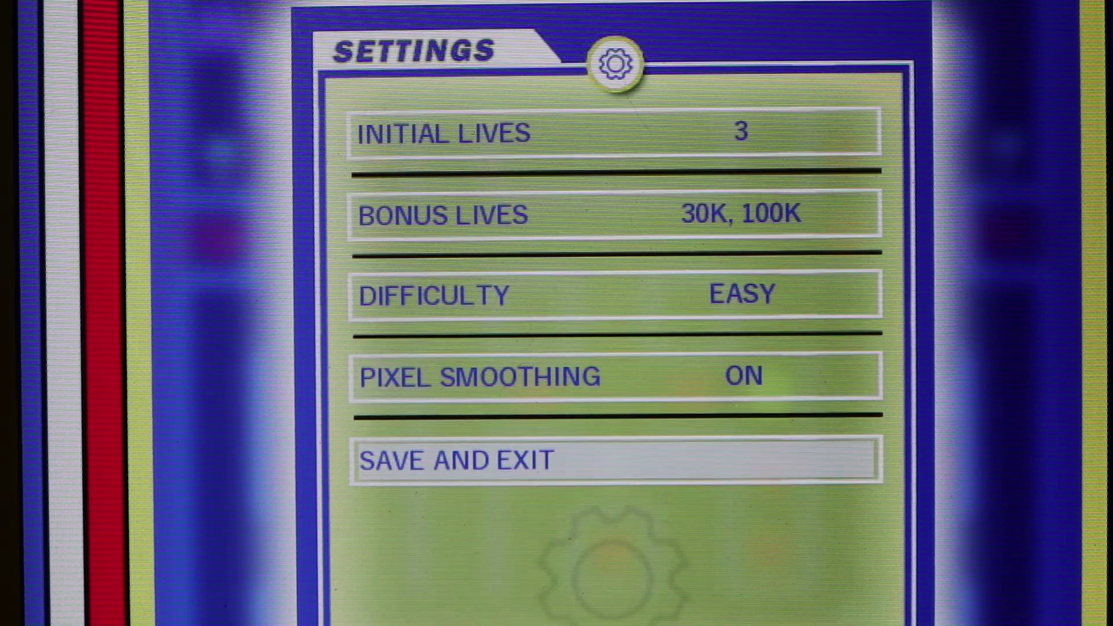
pyautogui.press('Return')
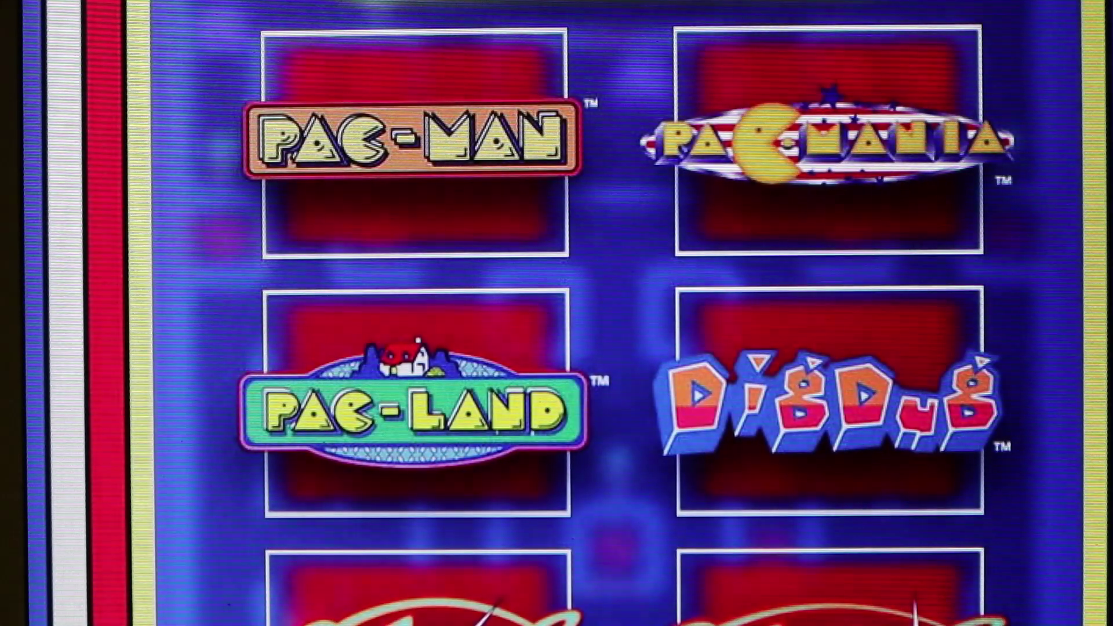